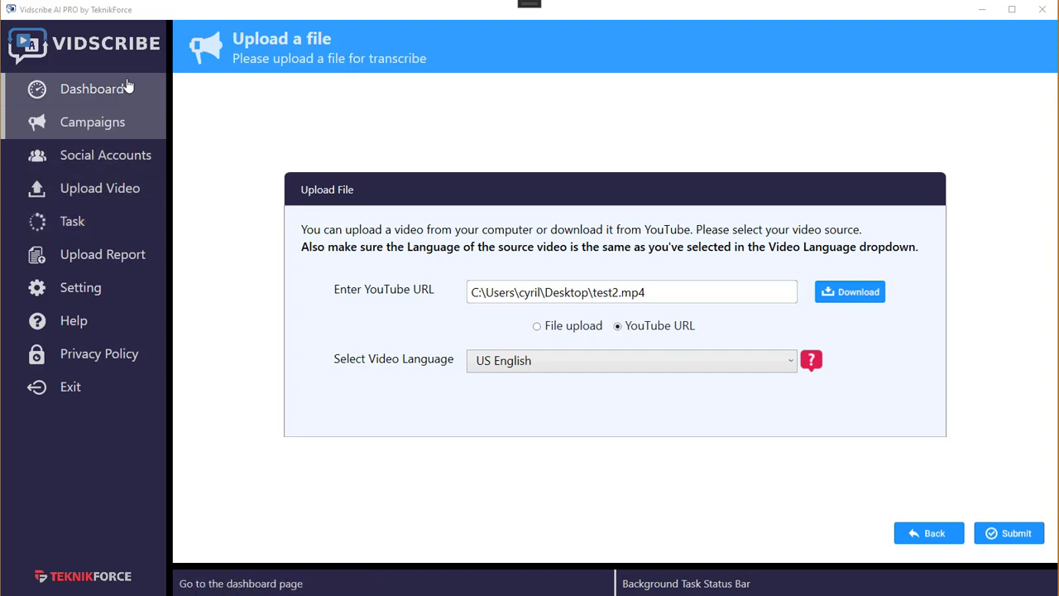
# - From the Campaigns list, add a new campaign named Test3
pyautogui.click(106, 126)
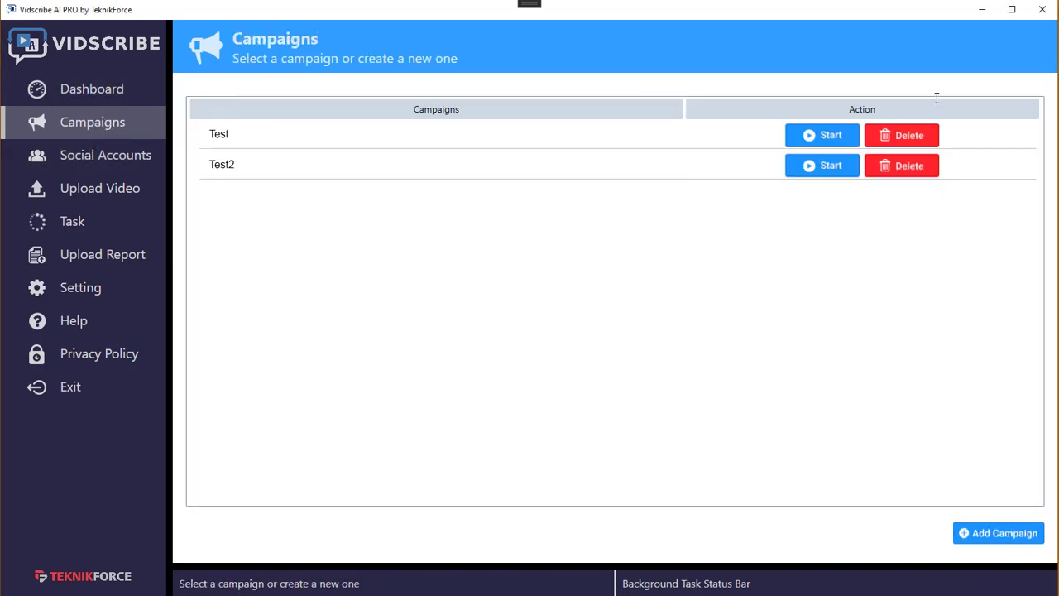
pyautogui.click(1017, 532)
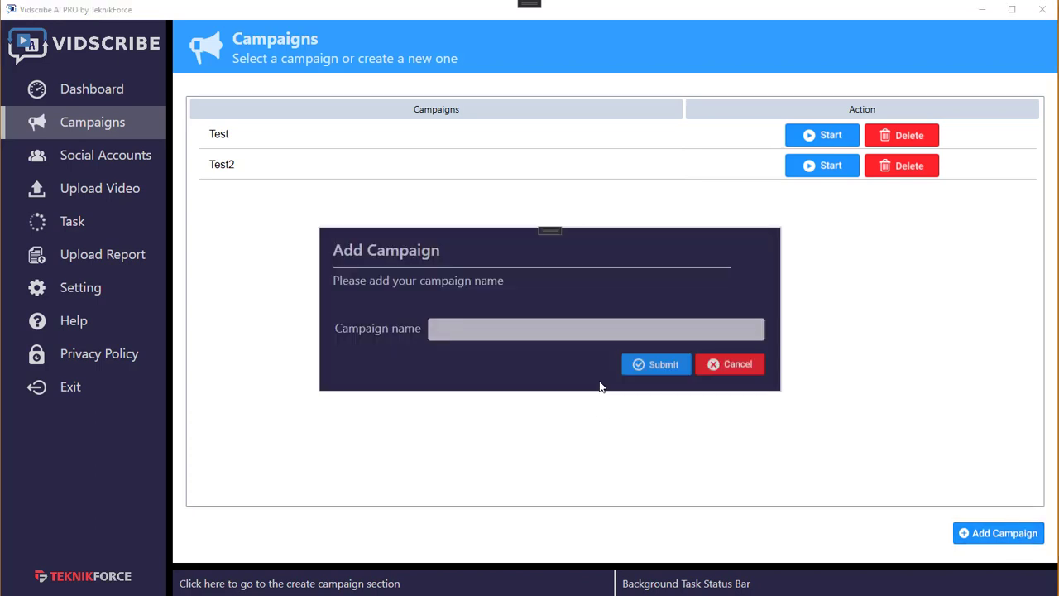
pyautogui.click(620, 331)
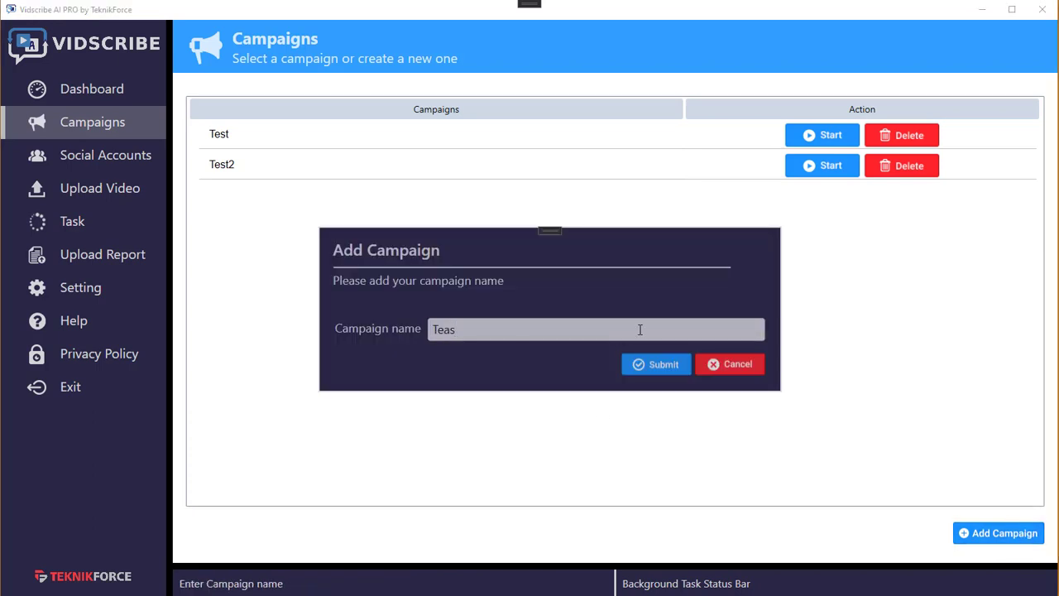
pyautogui.write('Tes')
pyautogui.click(640, 371)
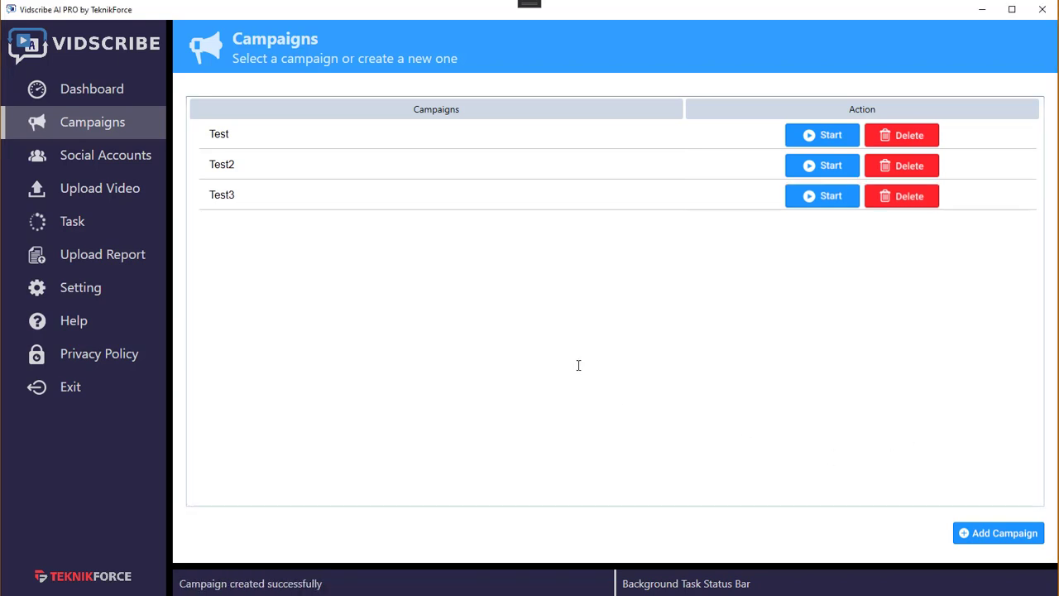
# - Start Test3's file upload, choose YouTube URL as the source and paste a link
pyautogui.click(826, 201)
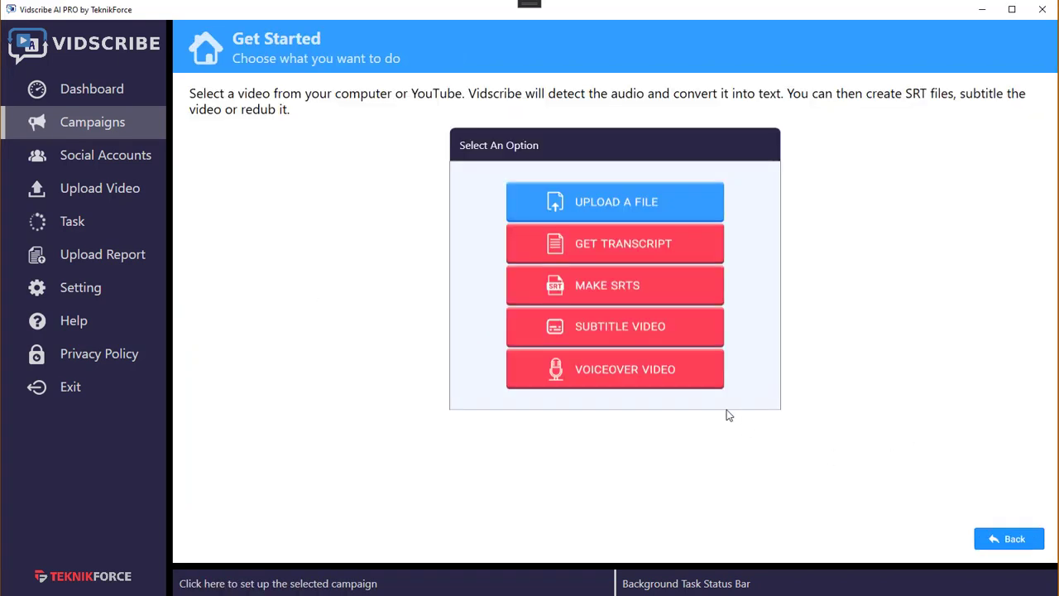
pyautogui.click(616, 211)
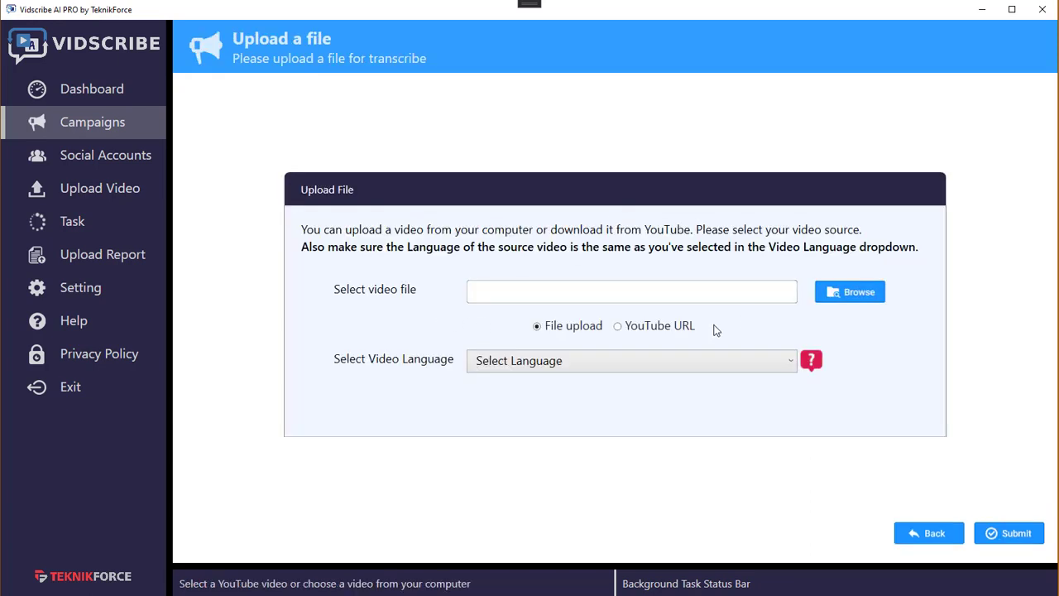
pyautogui.click(644, 331)
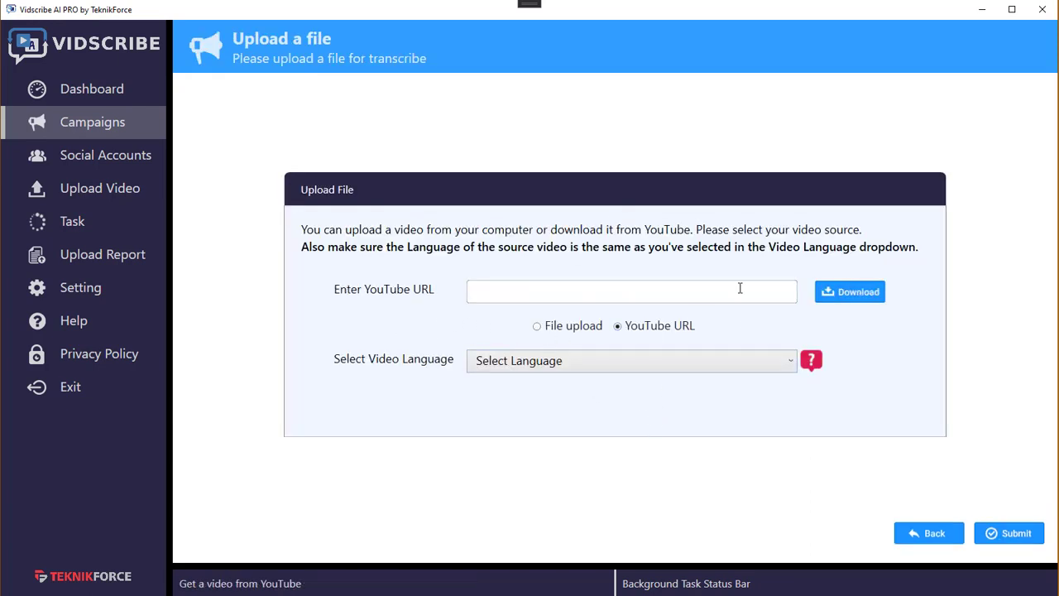
pyautogui.click(653, 328)
pyautogui.write('https://www.youtube.com/watch?v=-bt_y4Loofg')
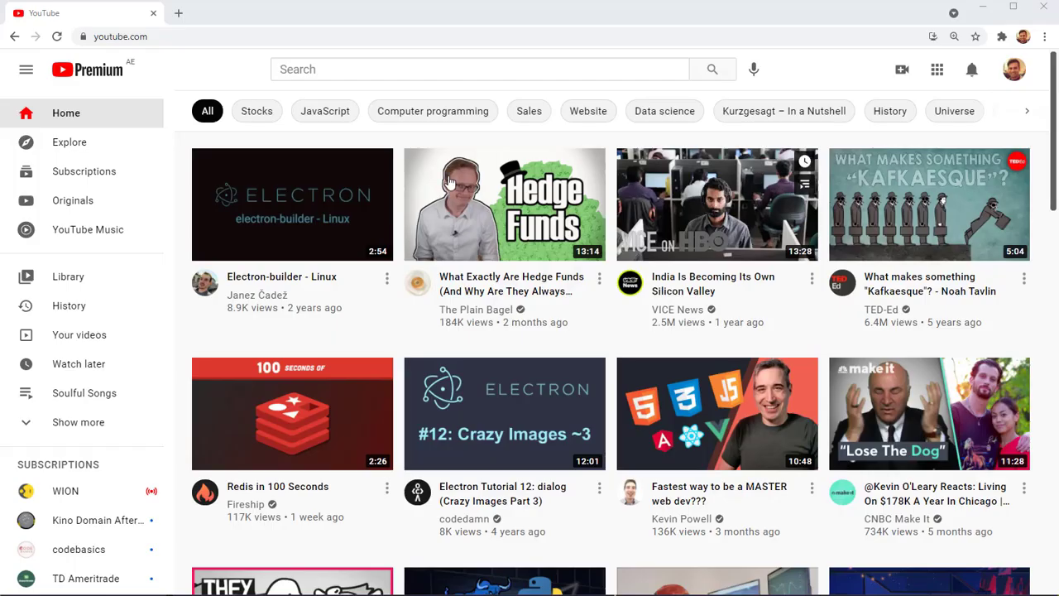
# - Open the 'Electron-builder - Linux' video on YouTube and pause it
pyautogui.moveTo(306, 385)
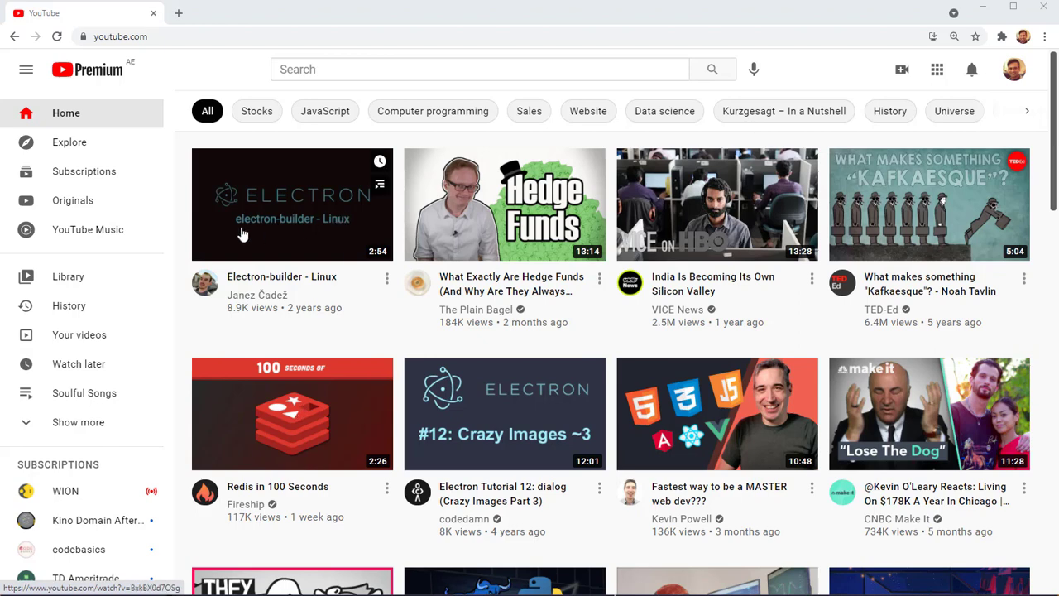
pyautogui.click(279, 204)
pyautogui.click(275, 37)
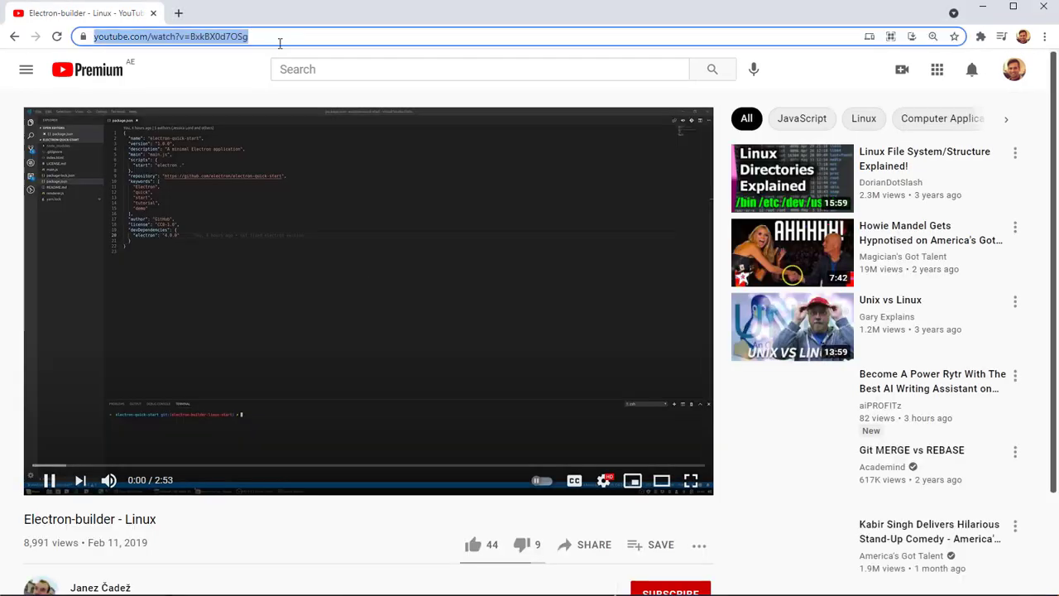
pyautogui.click(337, 304)
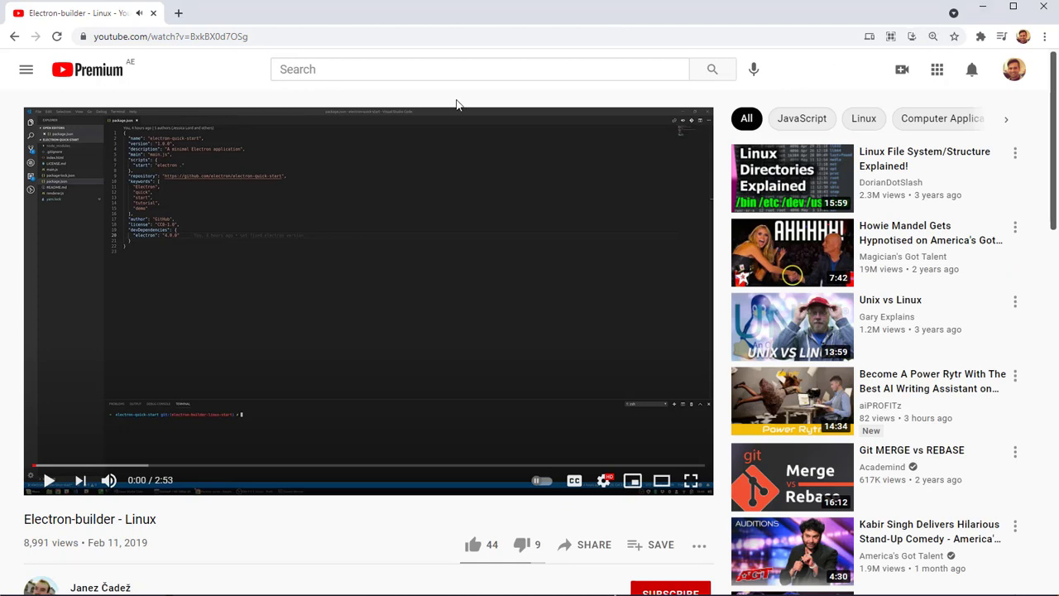
# - Copy the video's page address and minimise the browser to return to Vidscribe
pyautogui.click(513, 42)
pyautogui.click(514, 39)
pyautogui.click(534, 41)
pyautogui.hotkey('ctrl', 'c')
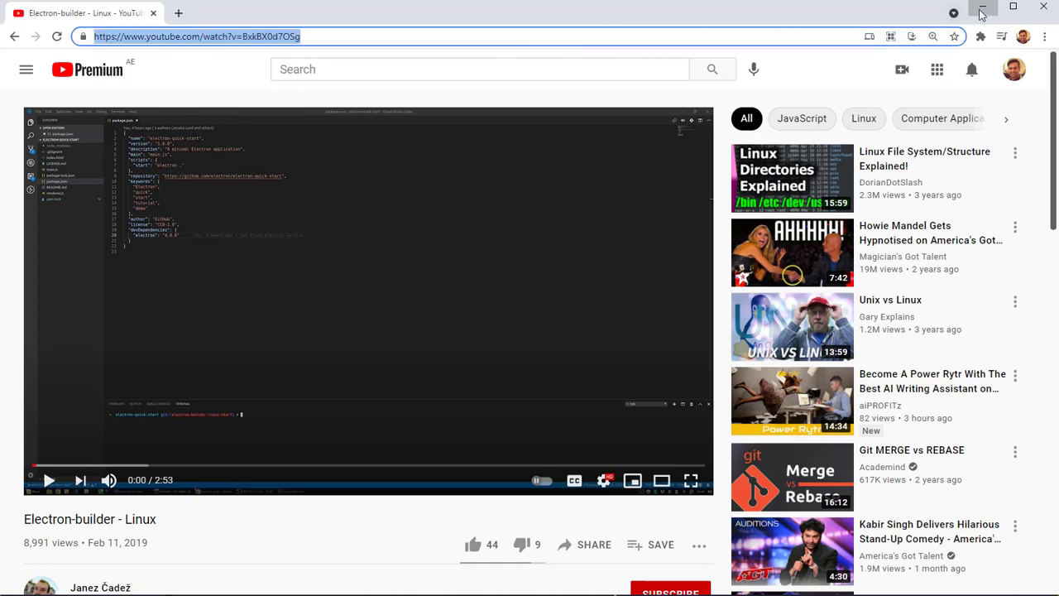
pyautogui.click(982, 13)
# - Replace the URL with the Electron-builder link, submit it, and save the download to the Desktop
pyautogui.moveTo(728, 292); pyautogui.dragTo(468, 292)
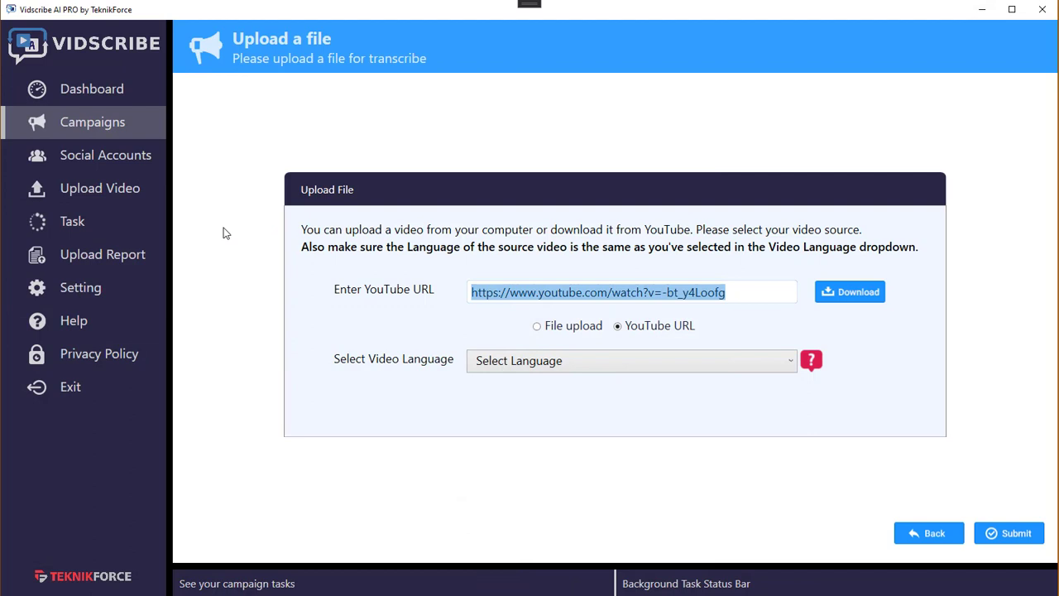
pyautogui.hotkey('ctrl', 'v')
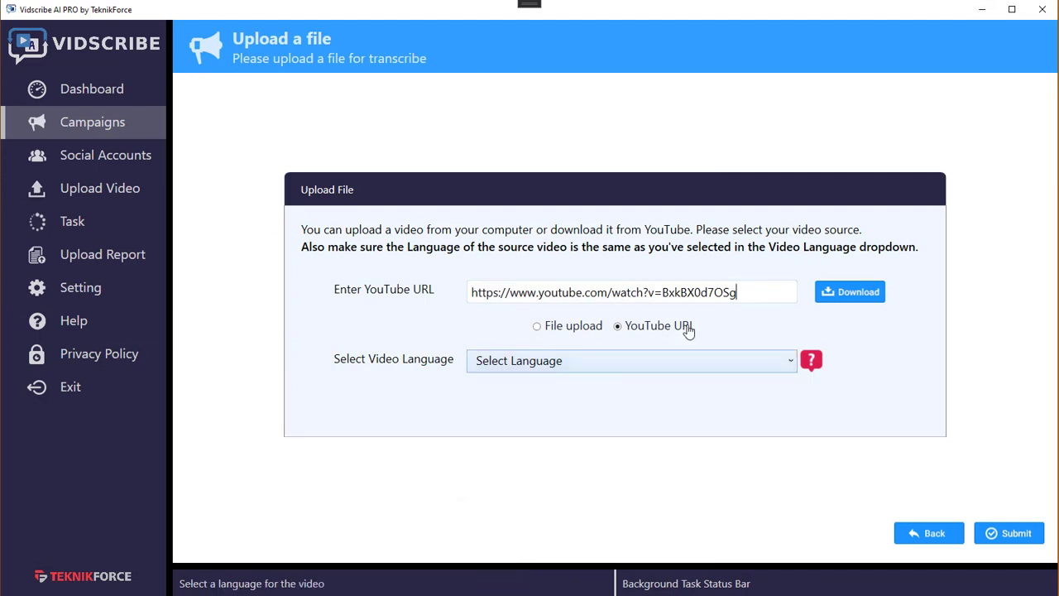
pyautogui.click(999, 538)
pyautogui.click(597, 366)
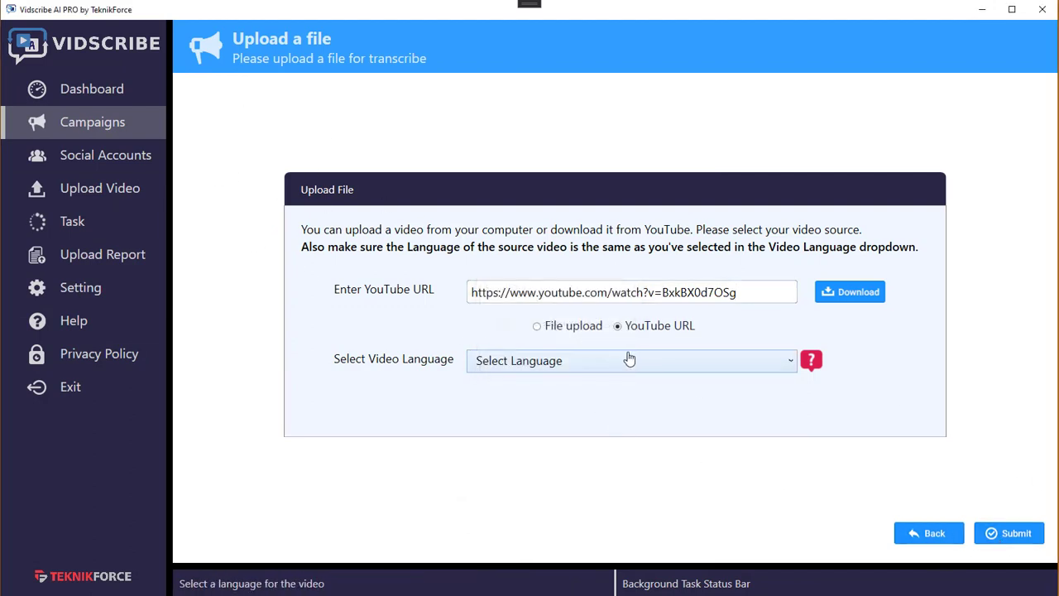
pyautogui.click(850, 299)
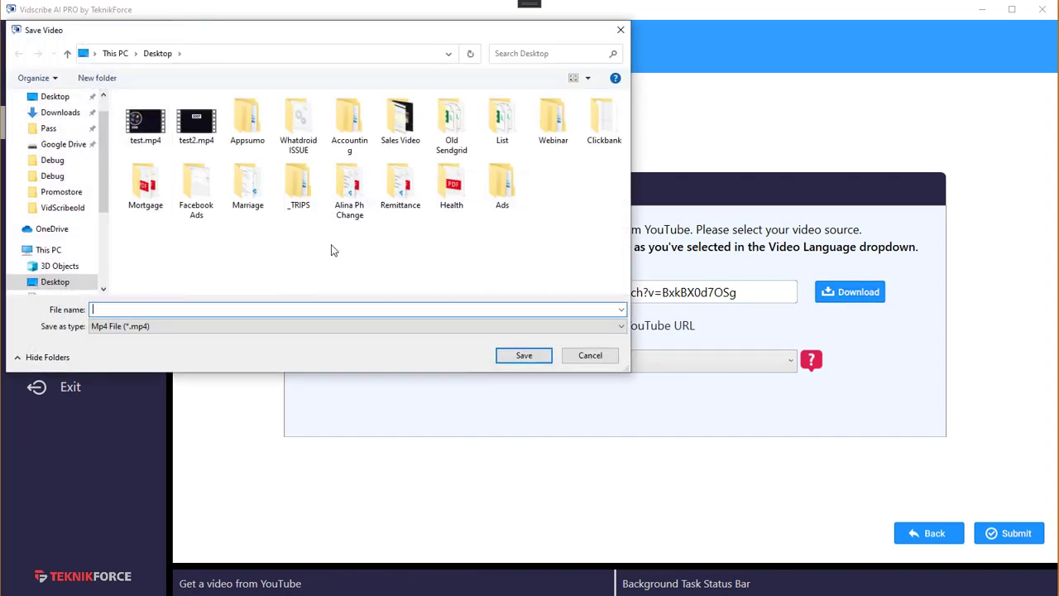
pyautogui.write('test')
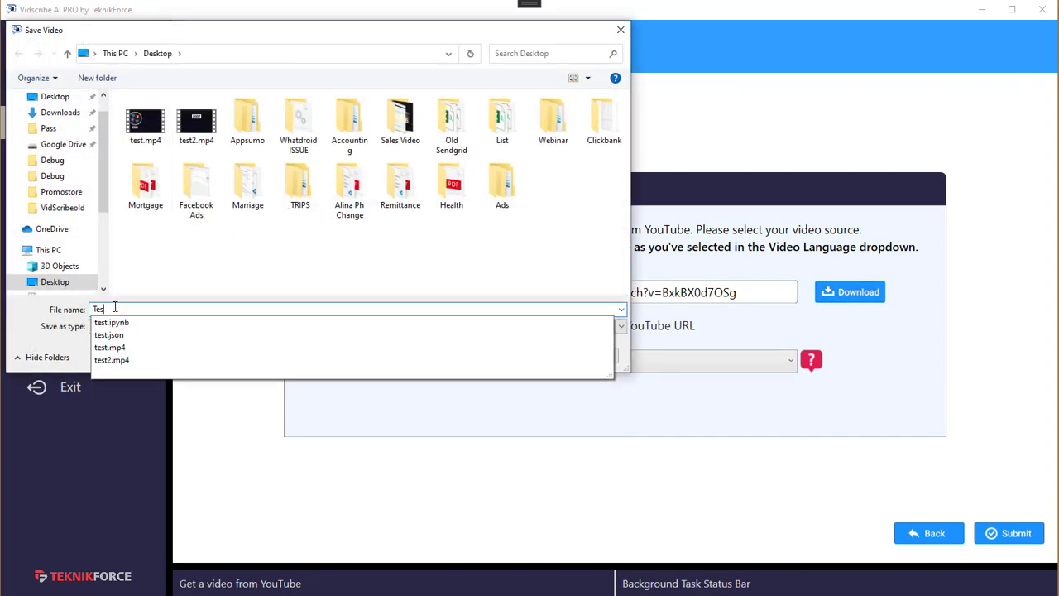
pyautogui.click(524, 355)
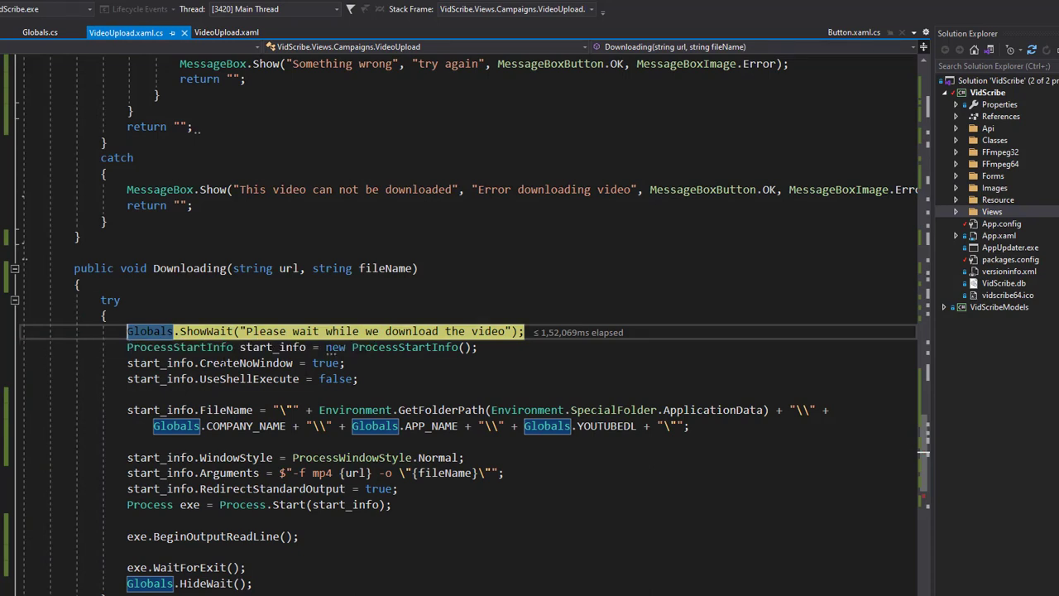
# - Resume the paused Downloading() breakpoint with F5 so the Test3.mp4 download completes
pyautogui.click(512, 351)
pyautogui.click(755, 296)
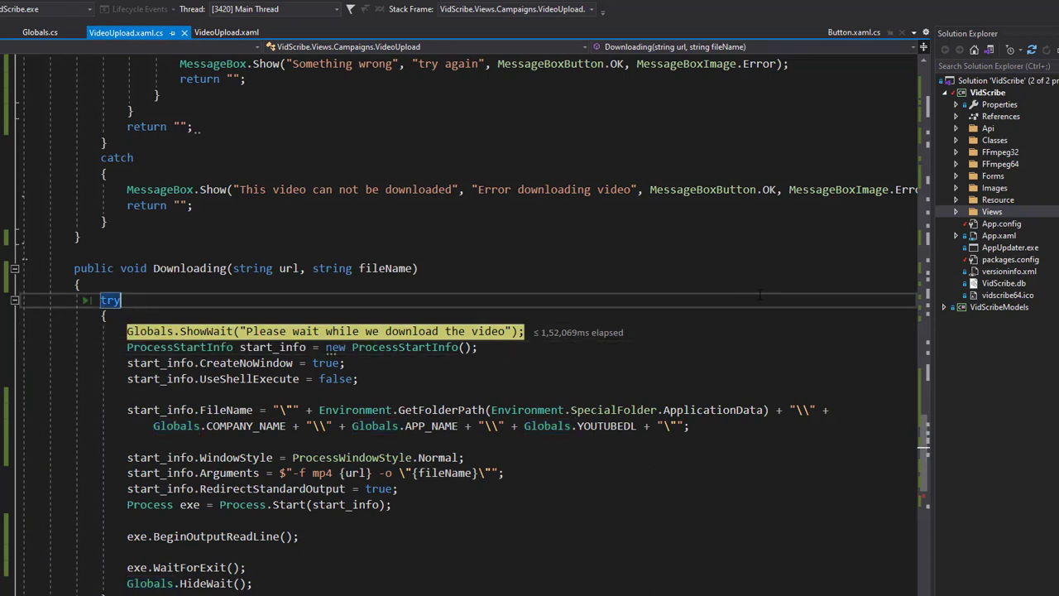
pyautogui.press('F5')
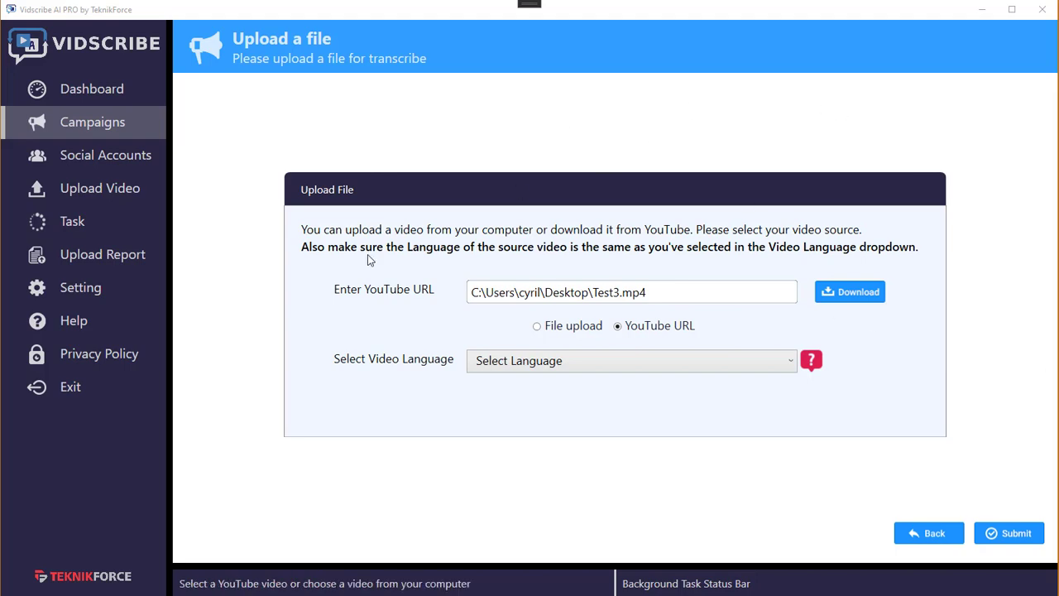
# - Open a maximised File Explorer and find Test3.mp4 in the Desktop folder
pyautogui.press('super+e')
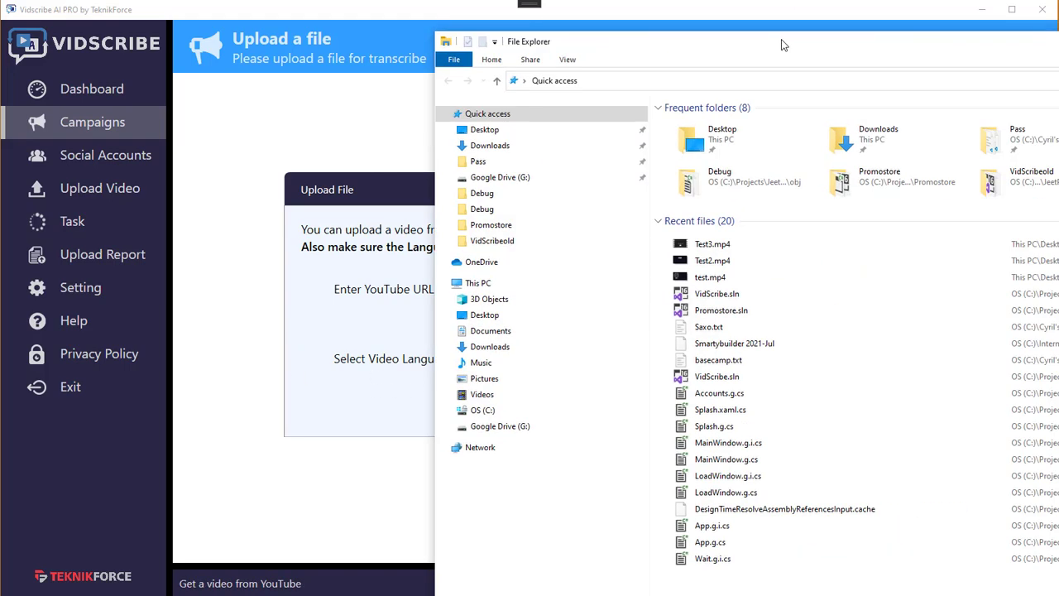
pyautogui.moveTo(463, 37); pyautogui.dragTo(425, 8)
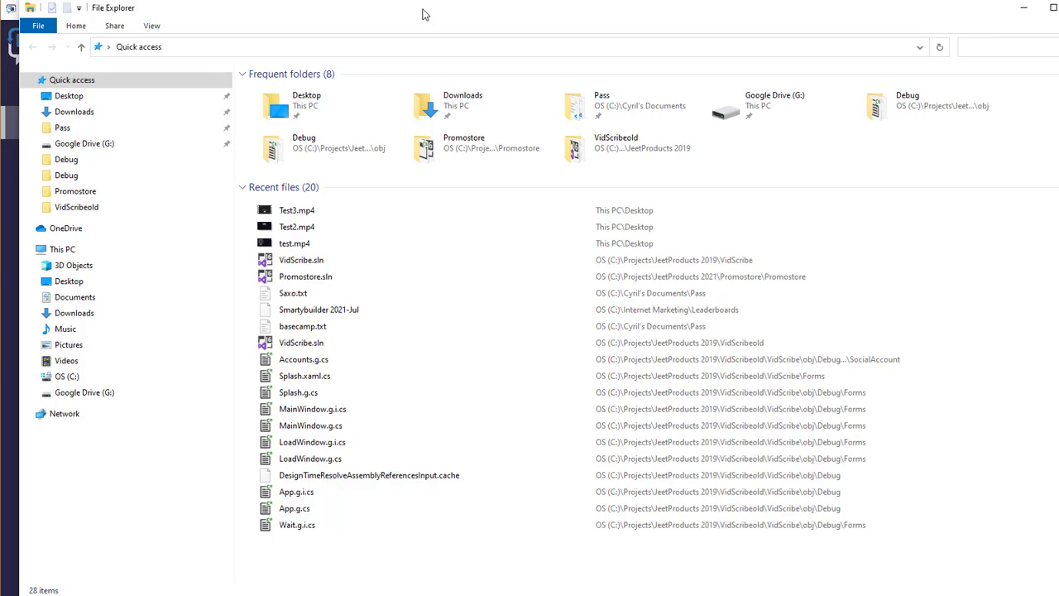
pyautogui.click(145, 98)
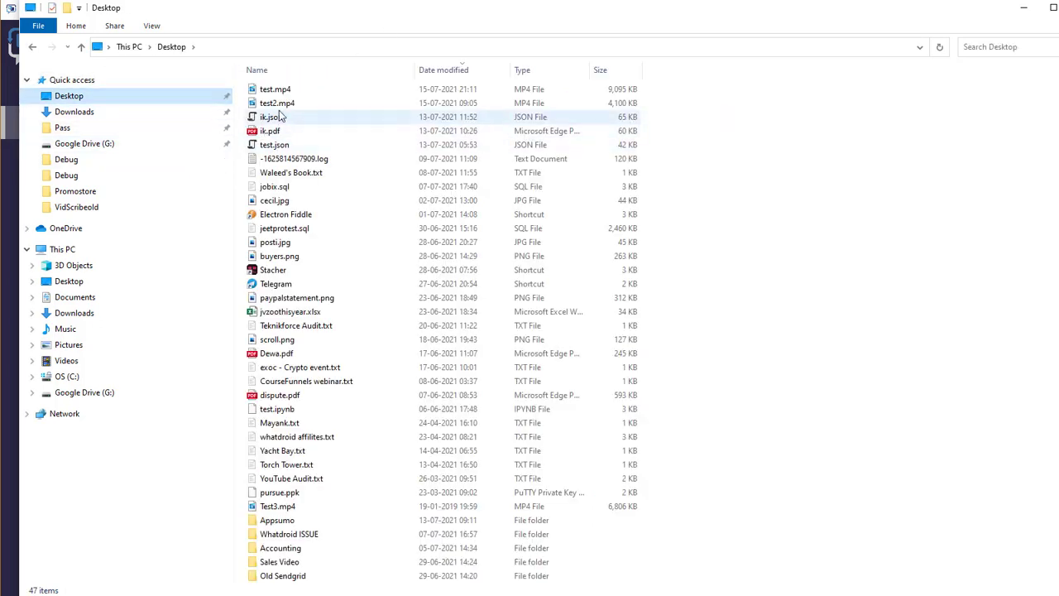
pyautogui.click(329, 90)
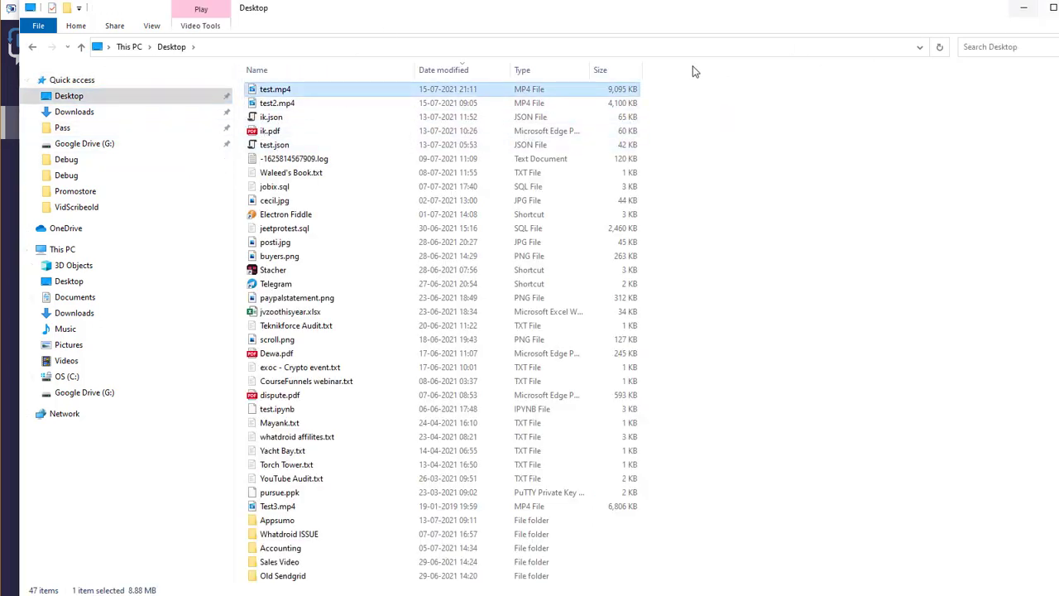
pyautogui.scroll(-4, 919, 235)
pyautogui.scroll(4, 860, 227)
pyautogui.click(889, 312)
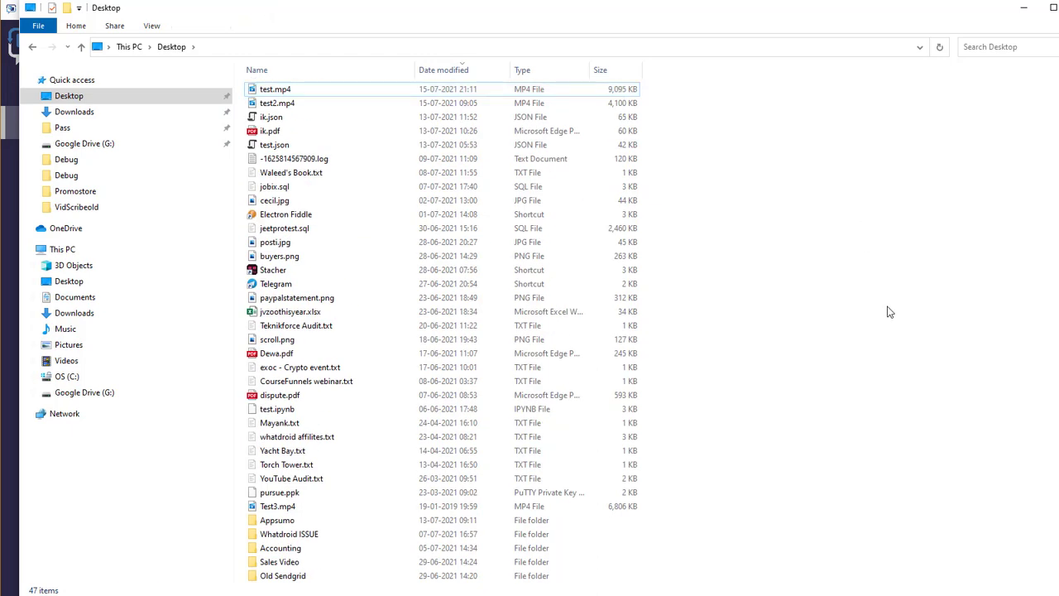
pyautogui.click(1024, 8)
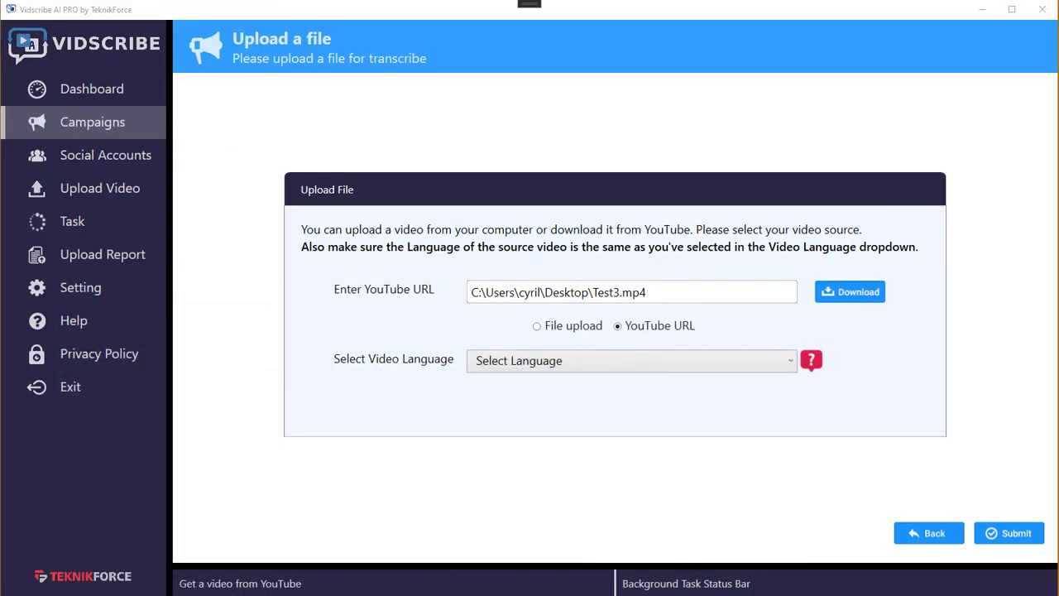
# - Switch back to the Desktop folder window and deselect Test3.mp4
pyautogui.hotkey('alt', 'Tab')
pyautogui.scroll(3, 300, 111)
pyautogui.scroll(-3, 313, 329)
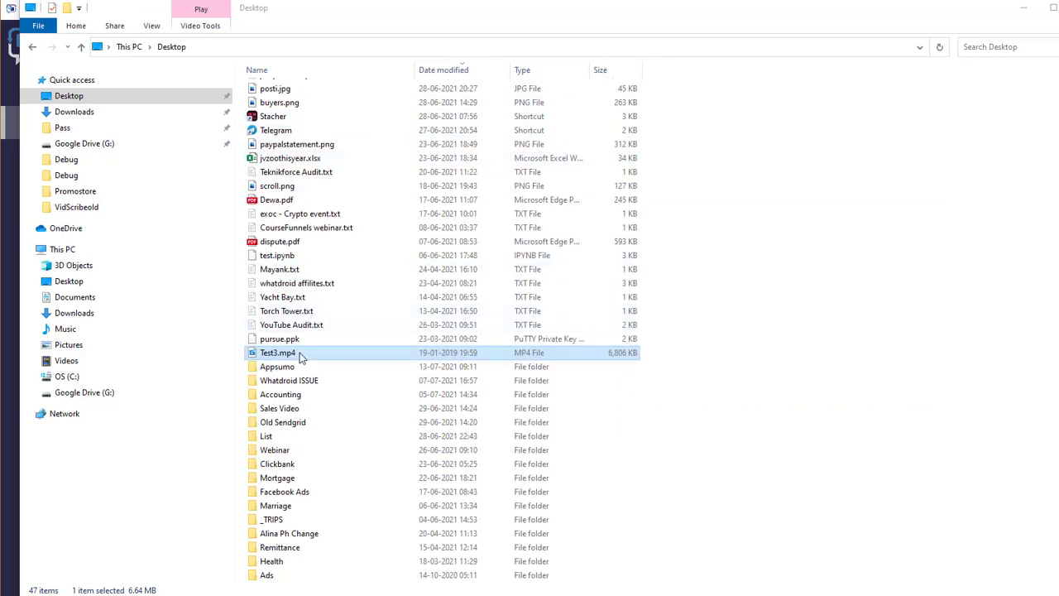
pyautogui.click(269, 356)
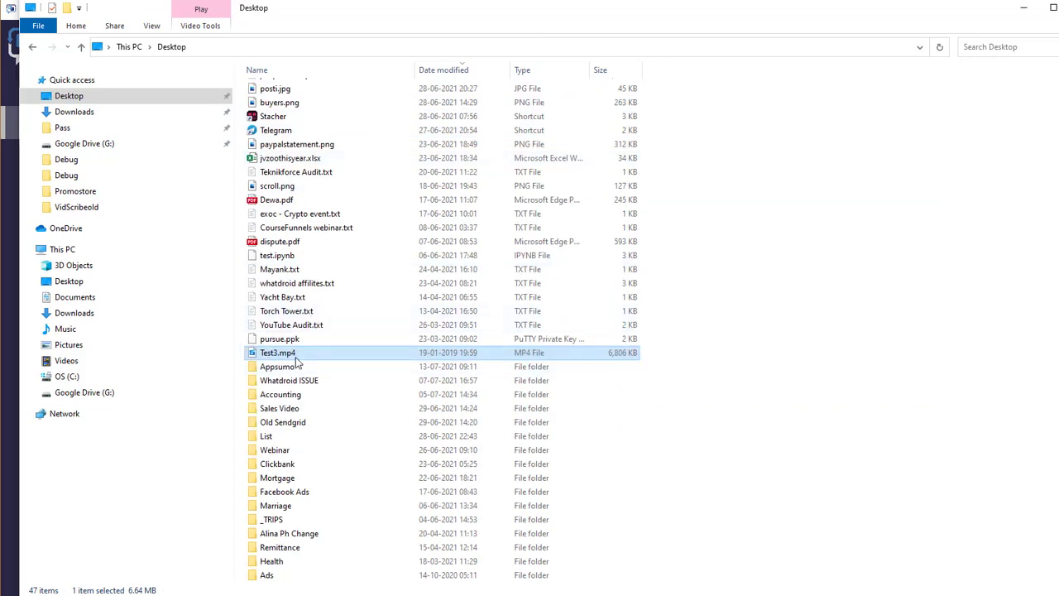
pyautogui.click(716, 384)
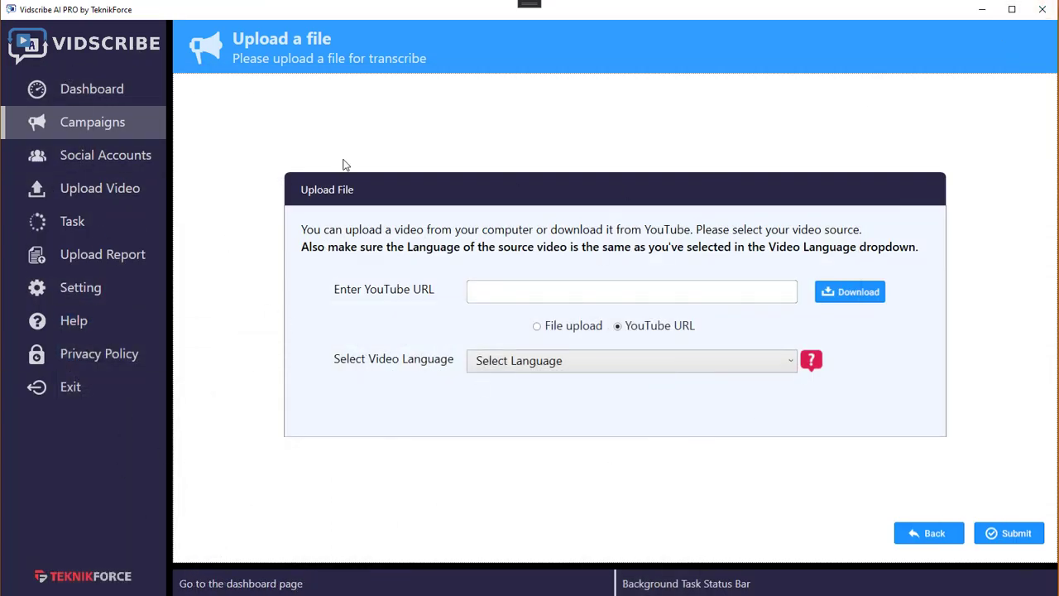
# - Switch the source to File upload and pick Test3.mp4 from the Desktop
pyautogui.click(550, 331)
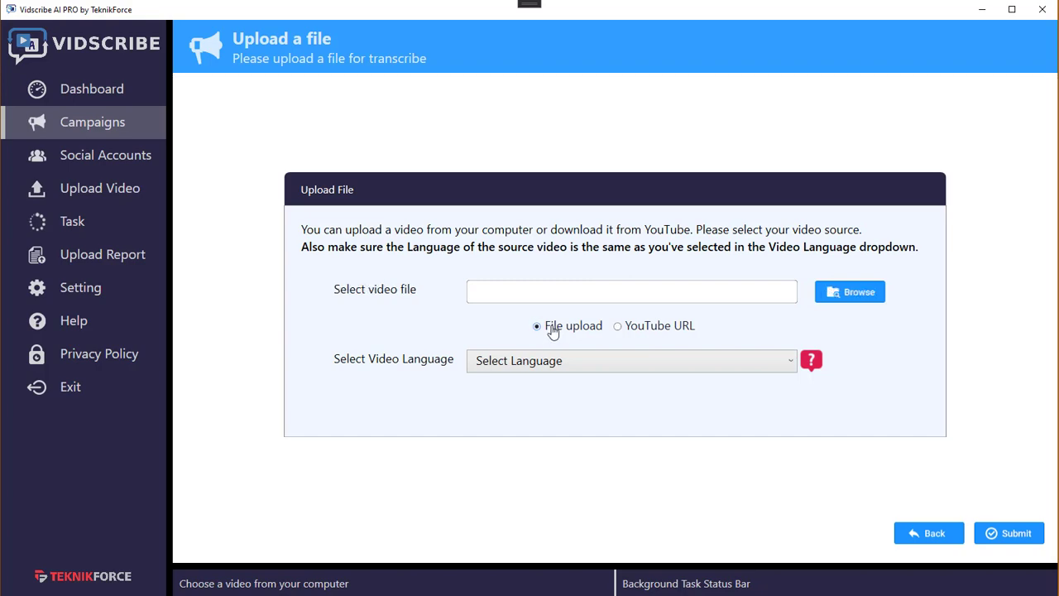
pyautogui.click(802, 303)
pyautogui.click(146, 113)
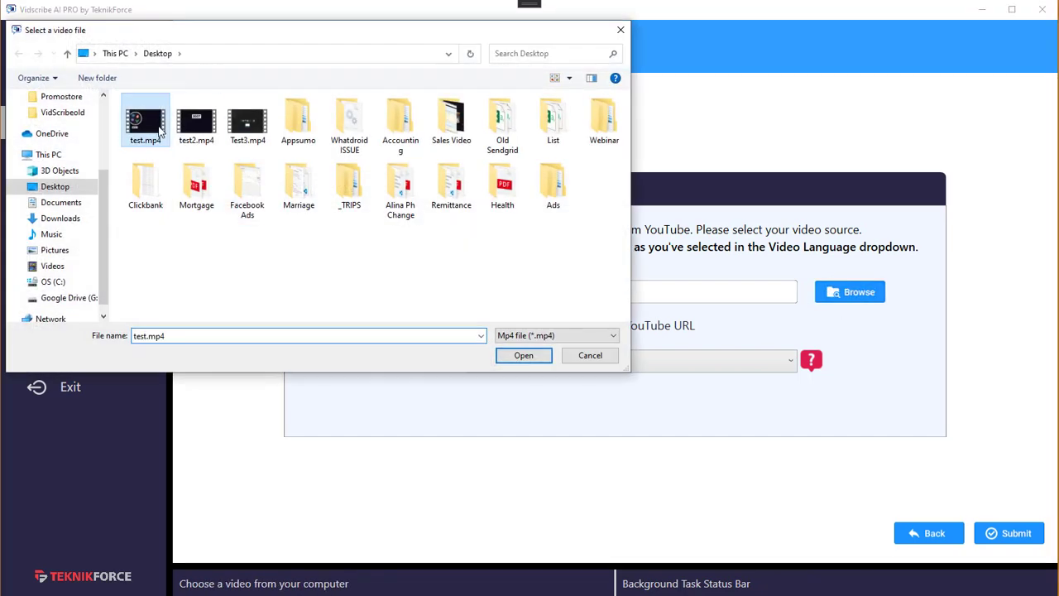
pyautogui.click(248, 113)
pyautogui.click(511, 356)
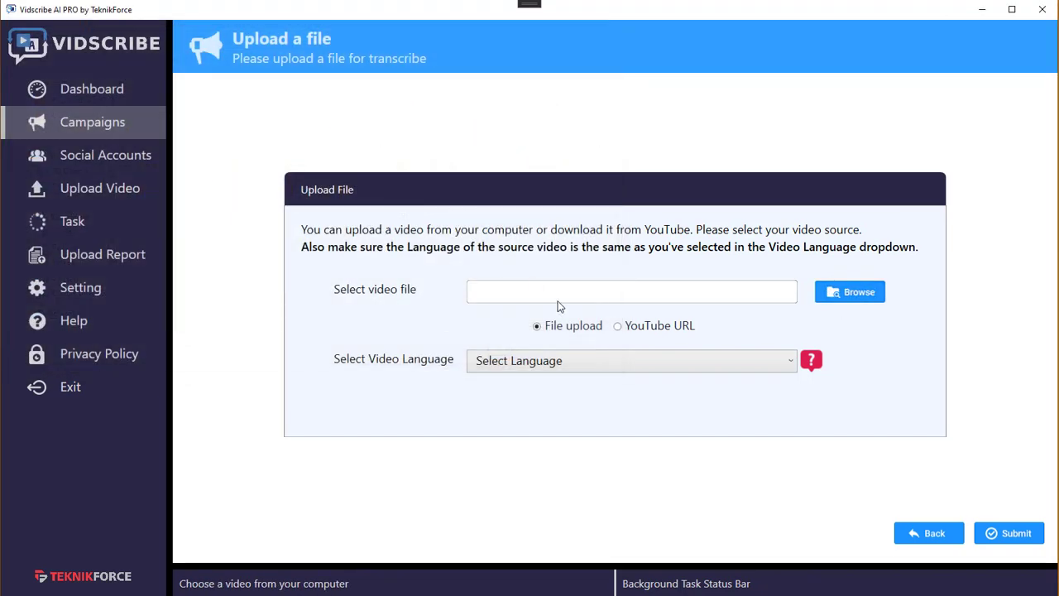
# - Browse the video language list and close it without choosing a language
pyautogui.click(549, 362)
pyautogui.scroll(-3, 580, 447)
pyautogui.scroll(-4, 593, 513)
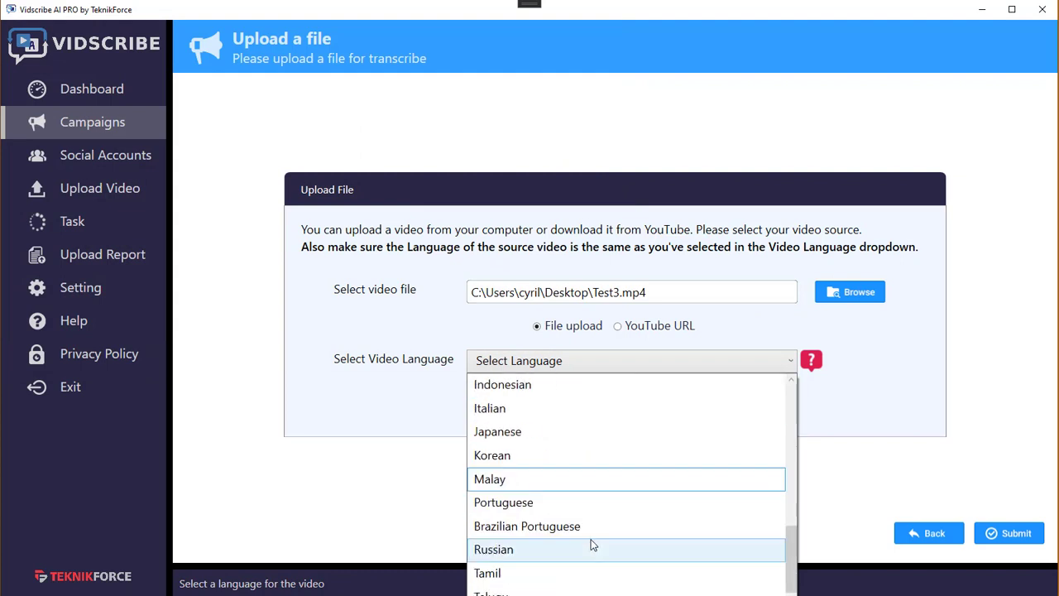
pyautogui.scroll(4, 591, 544)
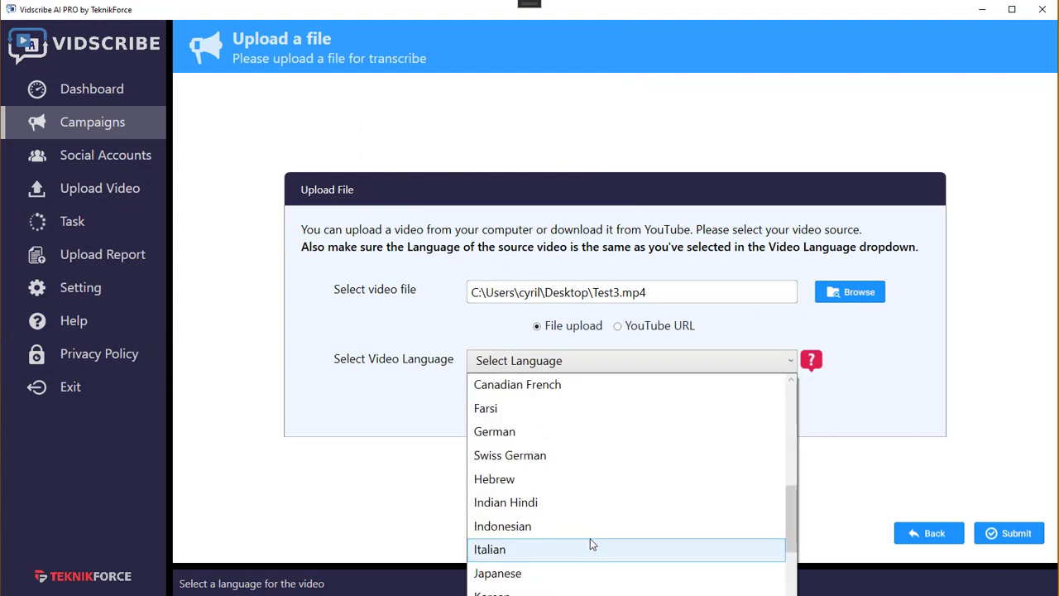
pyautogui.click(891, 397)
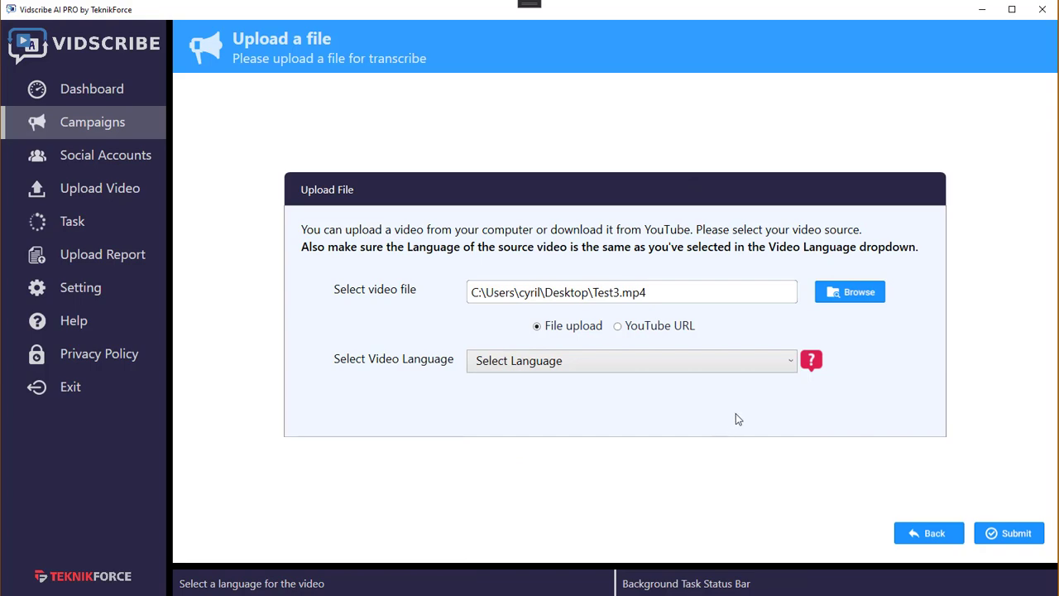
# - Open File Explorer and navigate to the AppData Roaming folder
pyautogui.press('super+e')
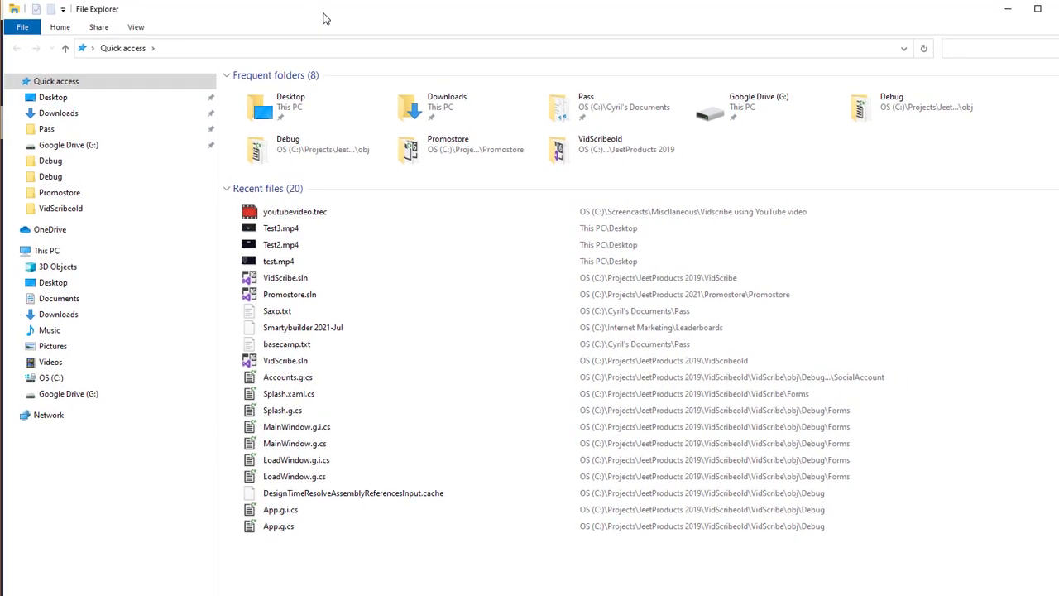
pyautogui.click(327, 48)
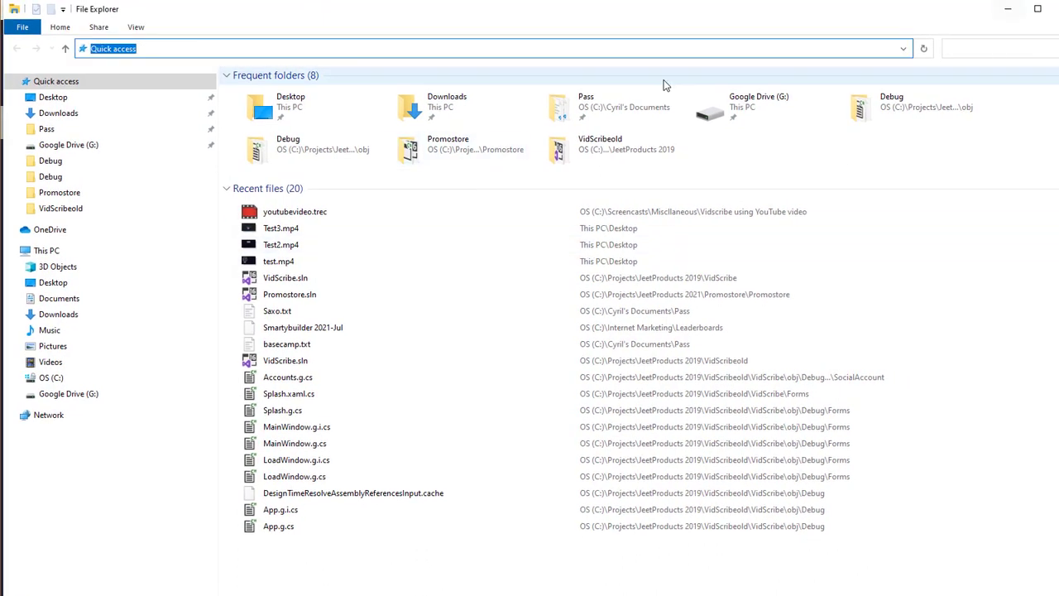
pyautogui.write('youtu')
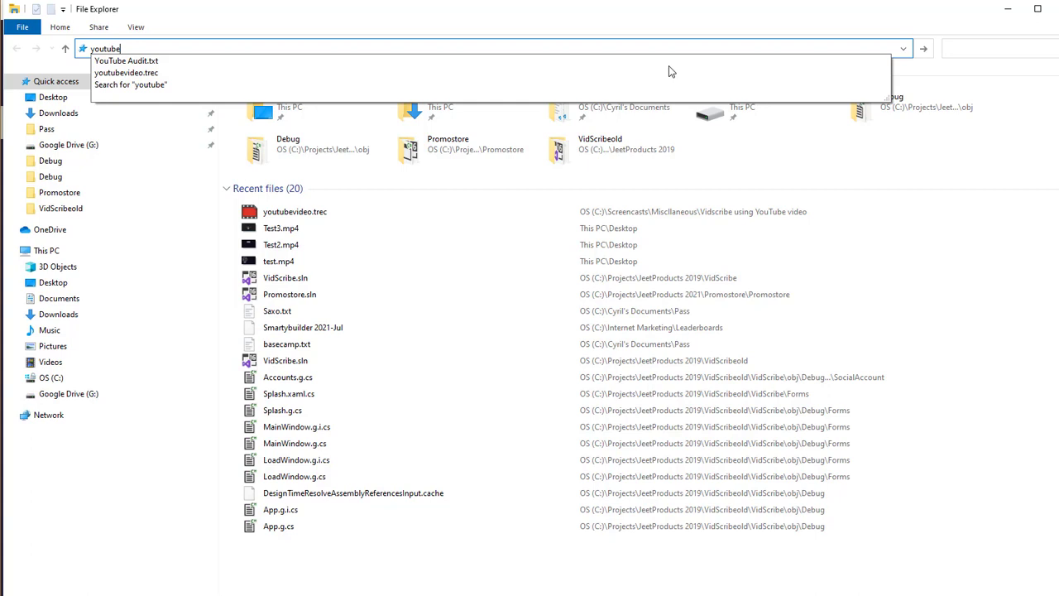
pyautogui.write('be')
pyautogui.press('BackSpace')
pyautogui.press('BackSpace')
pyautogui.press('BackSpace')
pyautogui.press('BackSpace')
pyautogui.press('BackSpace')
pyautogui.press('BackSpace')
pyautogui.press('BackSpace')
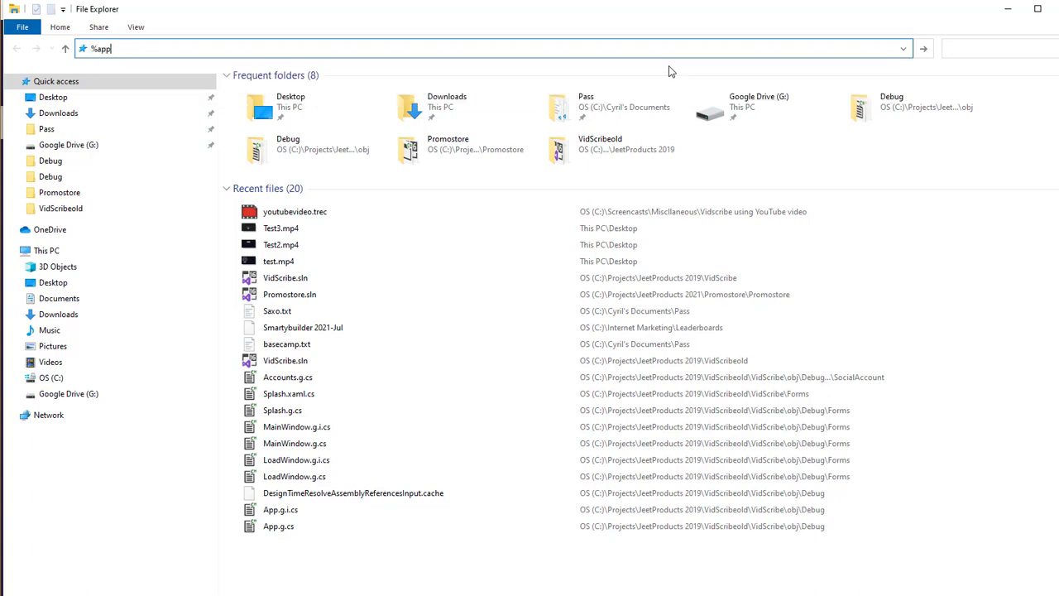
pyautogui.press('Return')
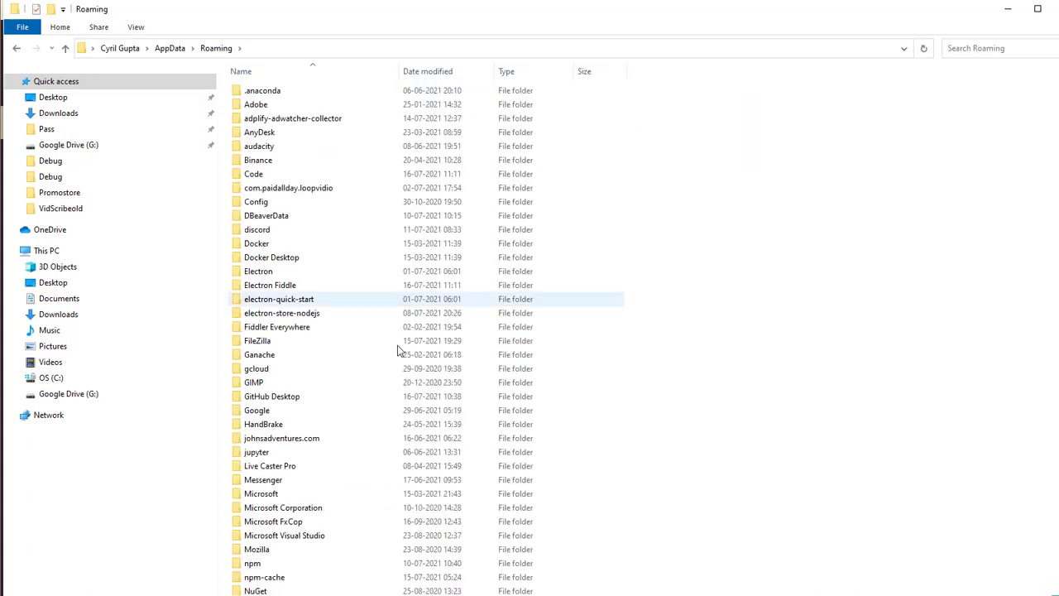
# - Open TeknikForce > Vidscribe AI, then minimise Explorer to reveal Vidscribe
pyautogui.click(438, 457)
pyautogui.write('t')
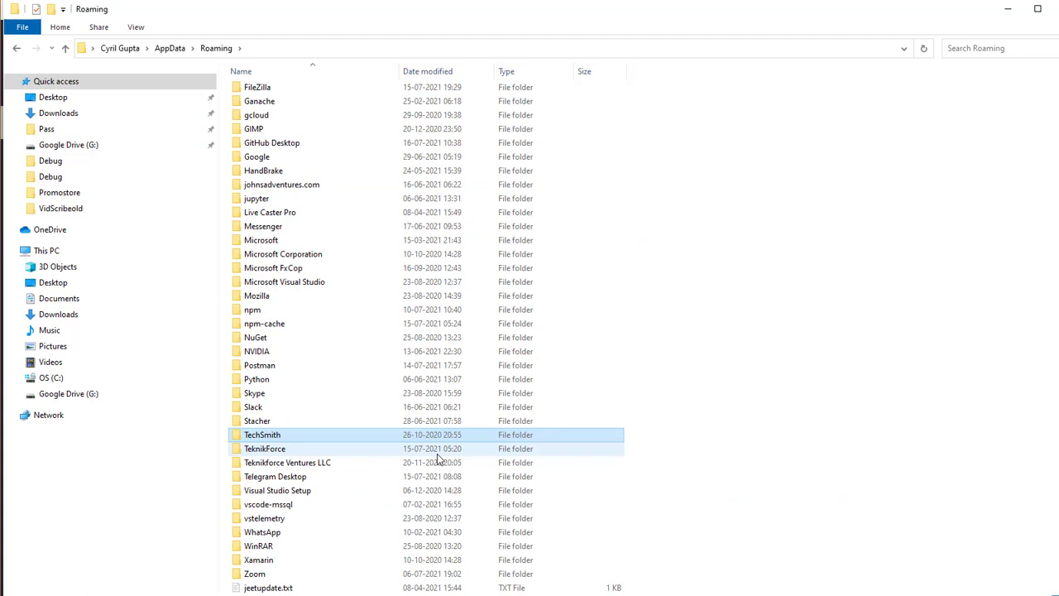
pyautogui.press('Down')
pyautogui.press('Down')
pyautogui.press('Up')
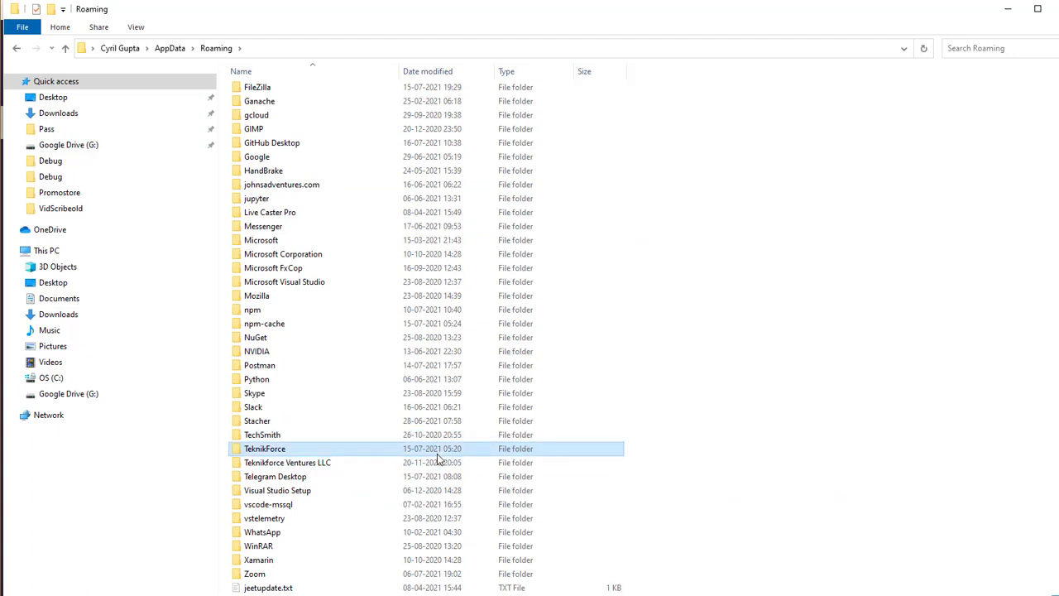
pyautogui.press('Return')
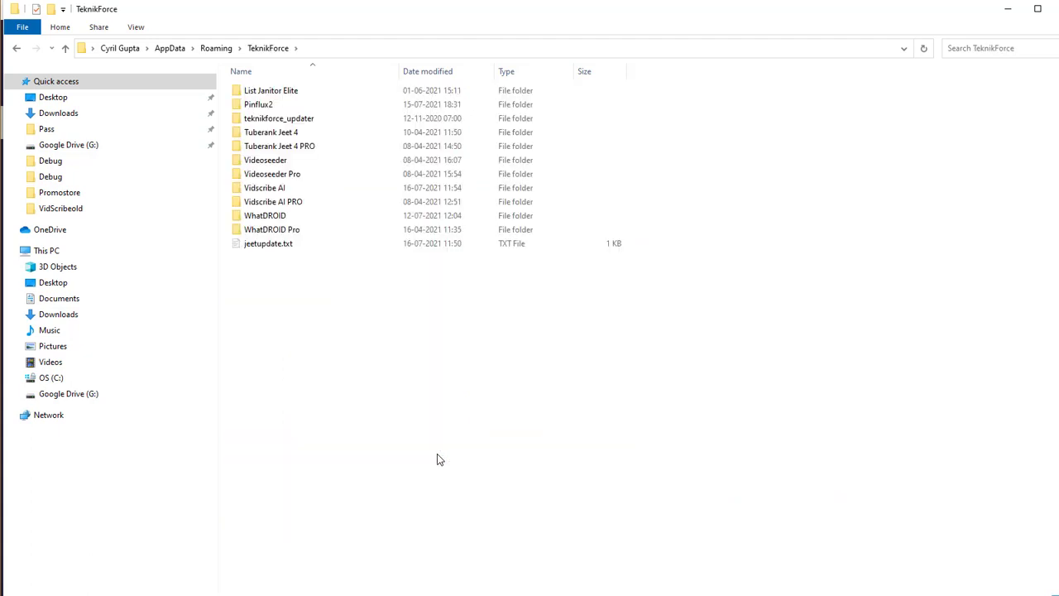
pyautogui.doubleClick(267, 188)
pyautogui.click(1008, 9)
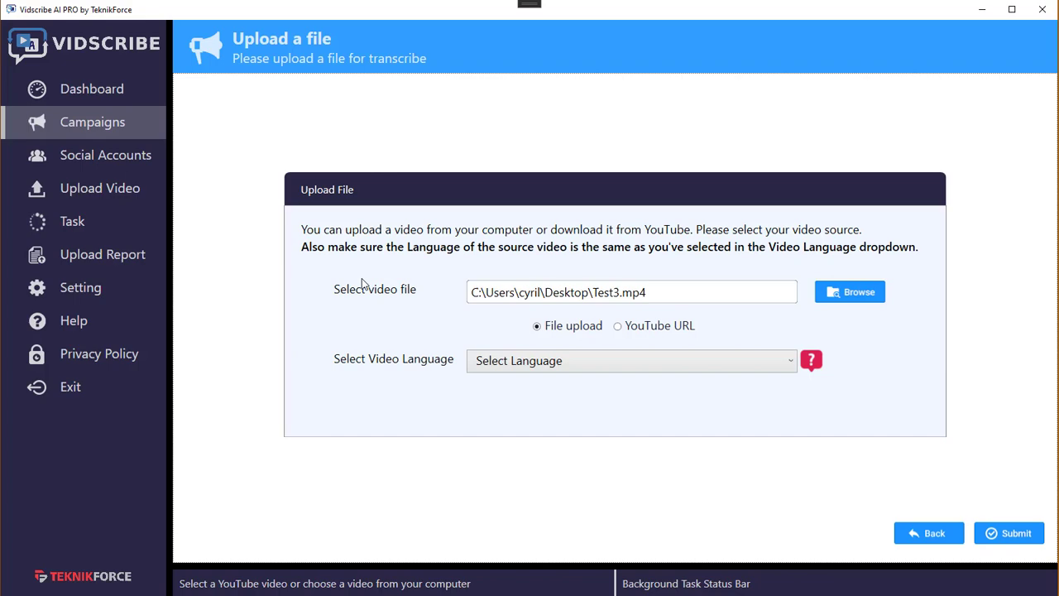
# - Bring Explorer back and go to AppData Roaming via %appdata%
pyautogui.hotkey('alt', 'Tab')
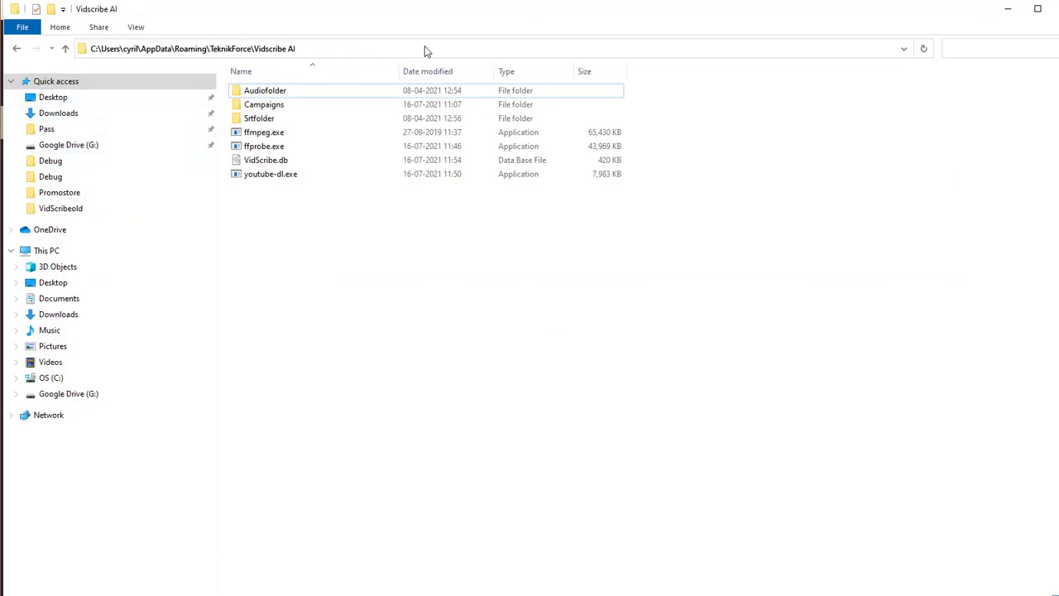
pyautogui.click(424, 48)
pyautogui.write('%appdata%')
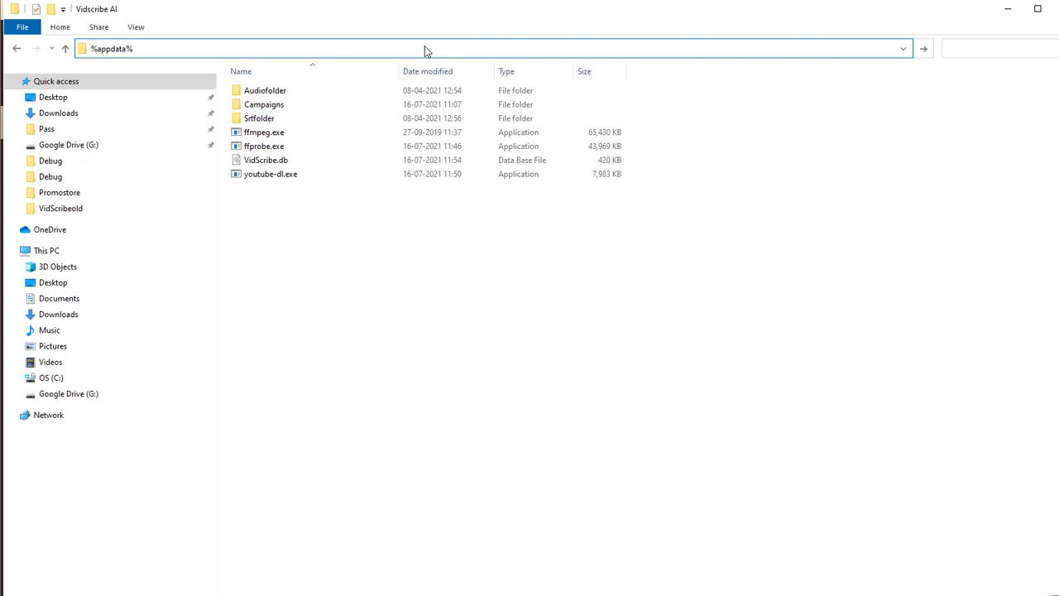
pyautogui.press('Return')
# - Open TeknikForce > Vidscribe AI and delete youtube-dl.exe
pyautogui.doubleClick(265, 587)
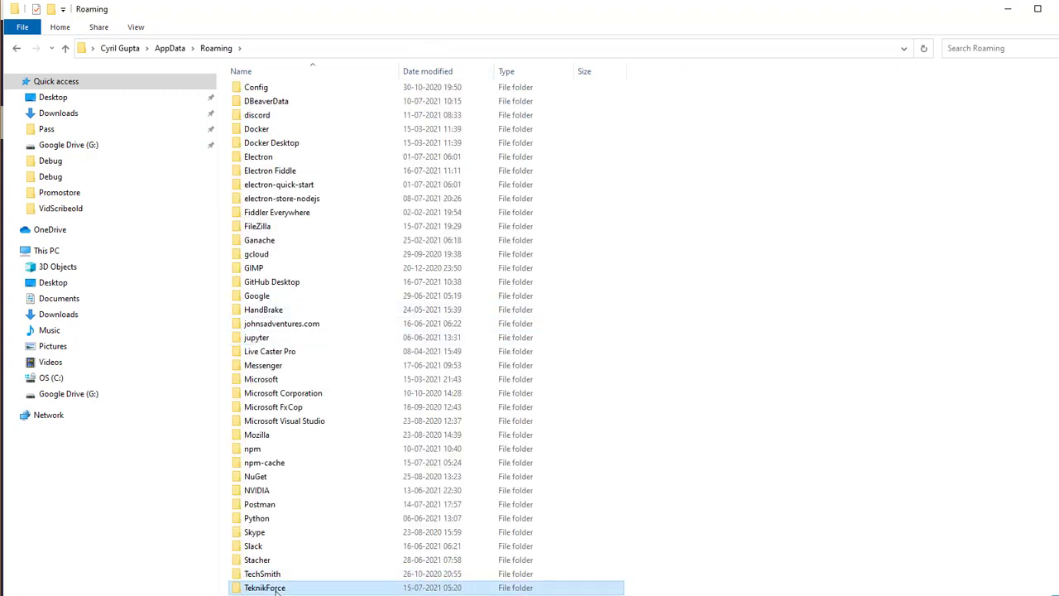
pyautogui.doubleClick(267, 192)
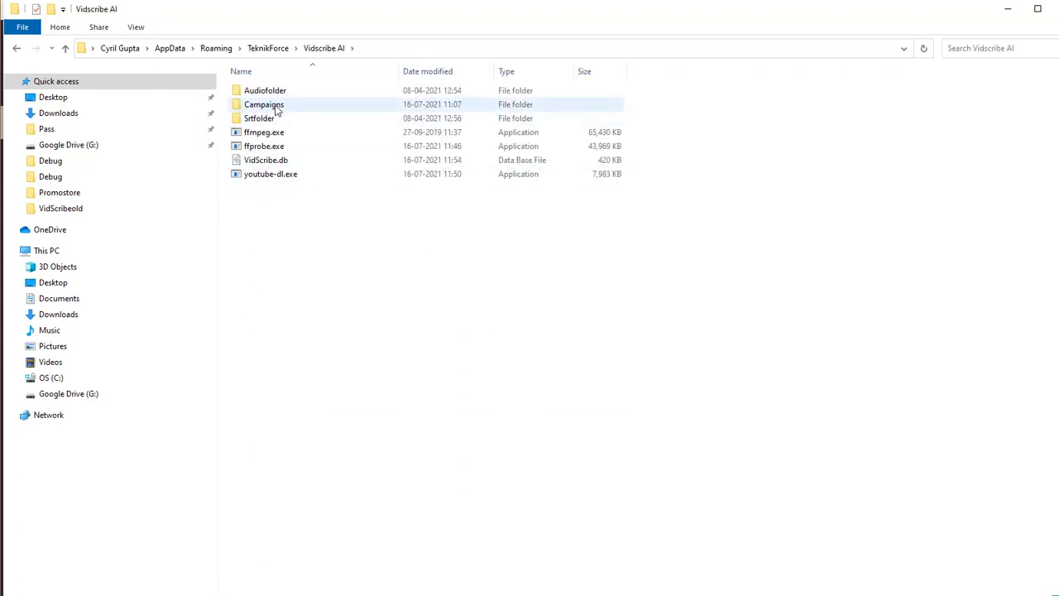
pyautogui.click(300, 185)
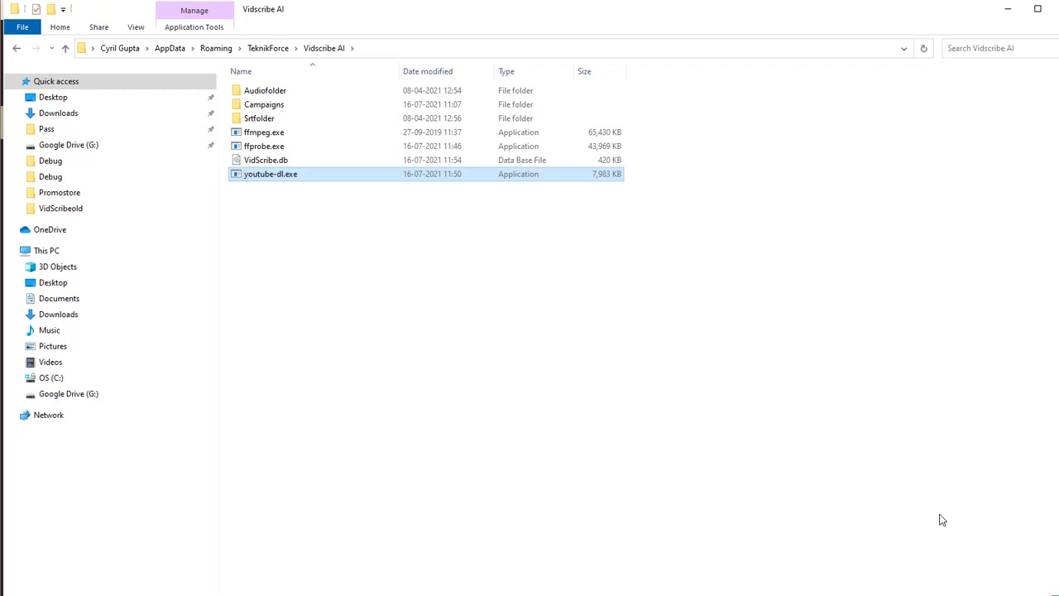
pyautogui.press('Delete')
pyautogui.click(1008, 8)
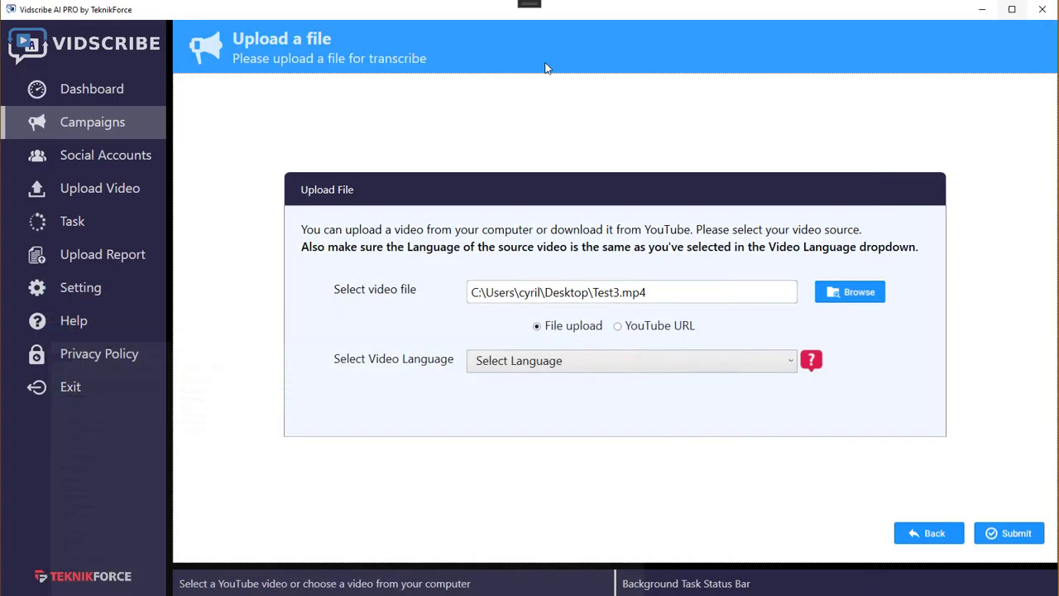